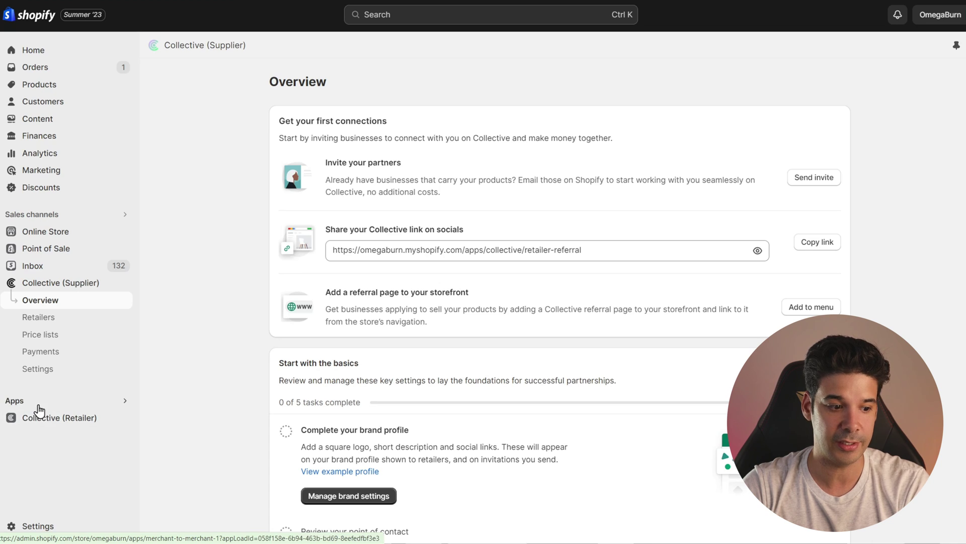
Open the Collective retailer app and read the FAQ eligibility criteria for Shopify Collective retailers and suppliers.
left_click(57, 421)
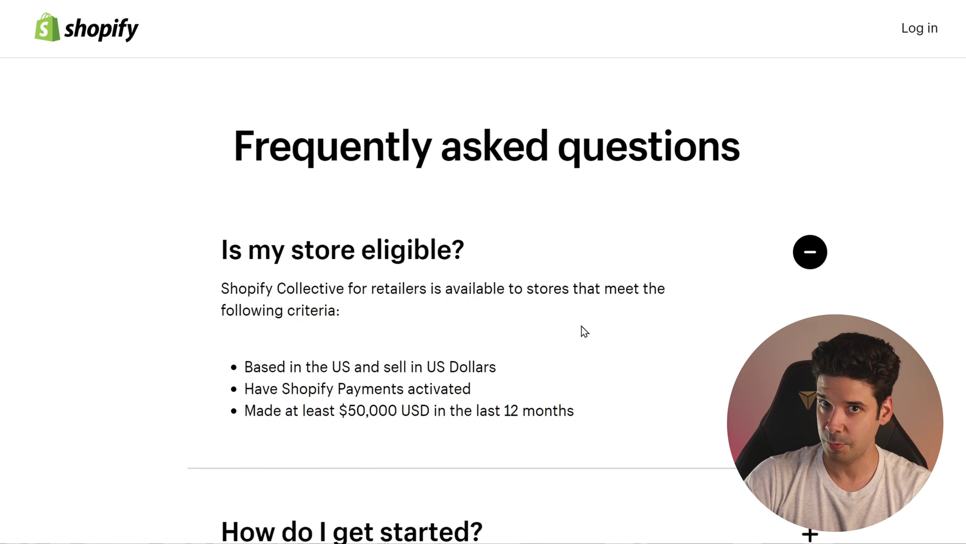
left_click_drag(333, 366, 351, 366)
left_click_drag(431, 368, 495, 367)
left_click(362, 367)
left_click_drag(255, 391, 459, 395)
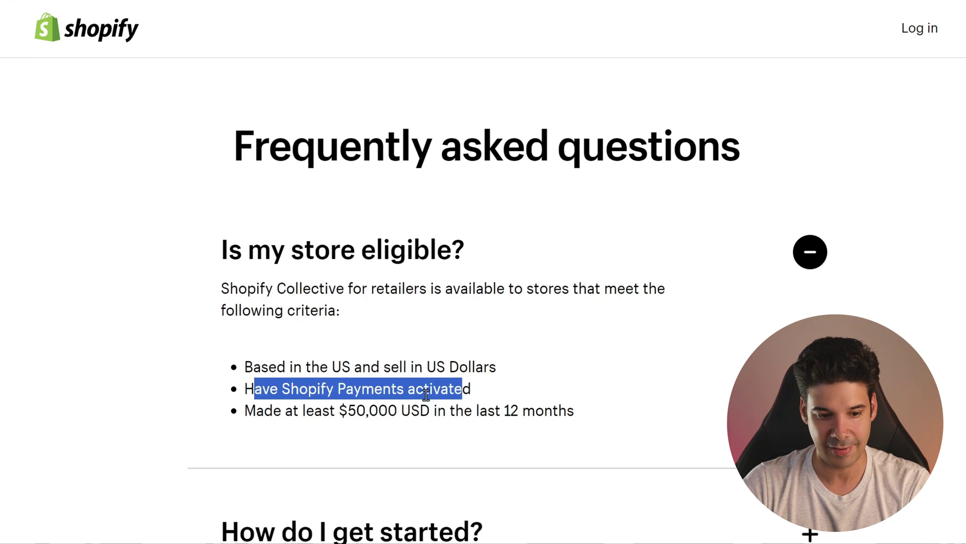
left_click_drag(255, 412, 569, 407)
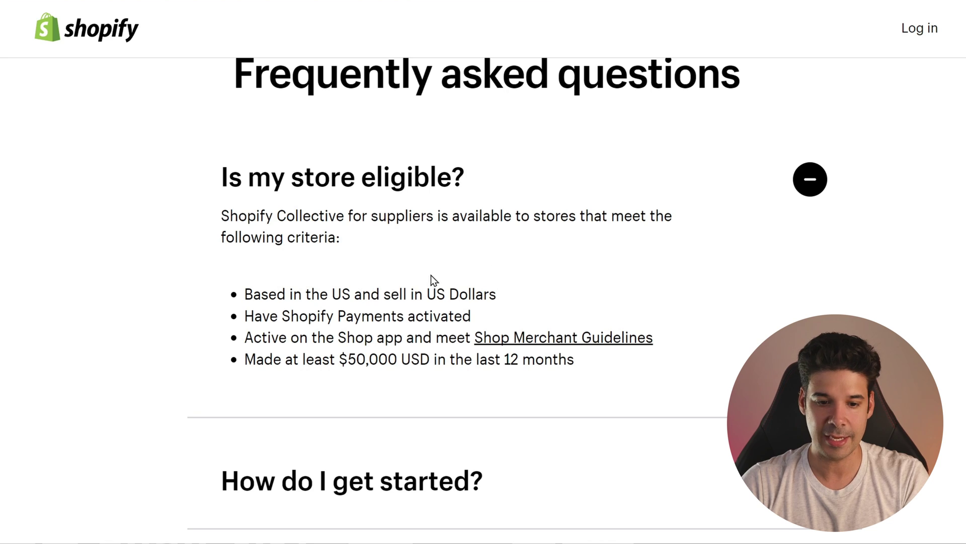
left_click_drag(248, 339, 663, 347)
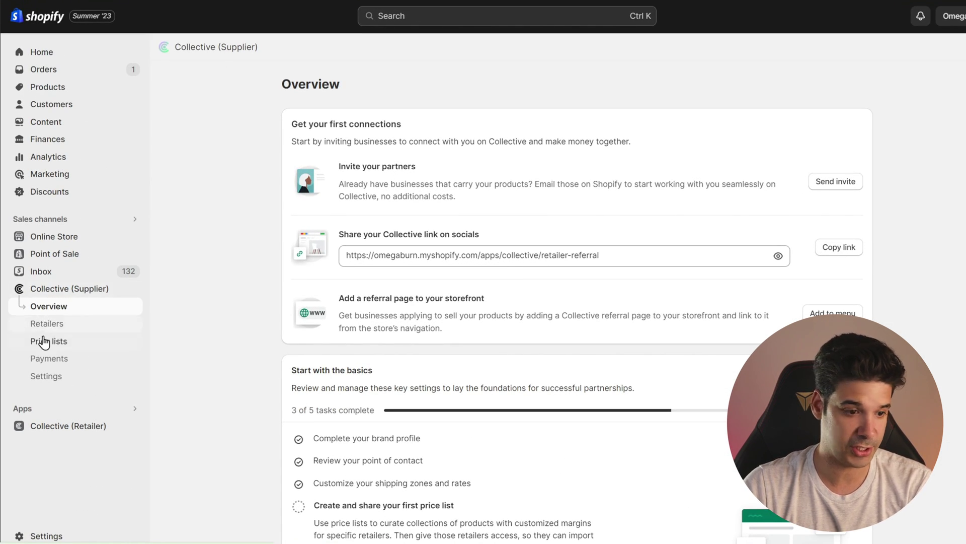
Open the Collective supplier settings and review the shipping zones, shipping rates and the discovery description.
left_click(55, 375)
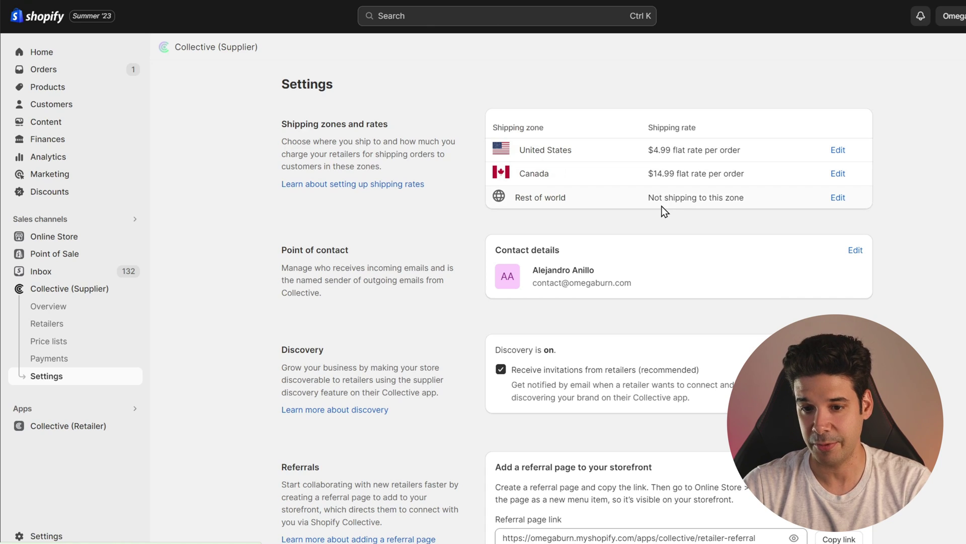
left_click_drag(648, 151, 686, 204)
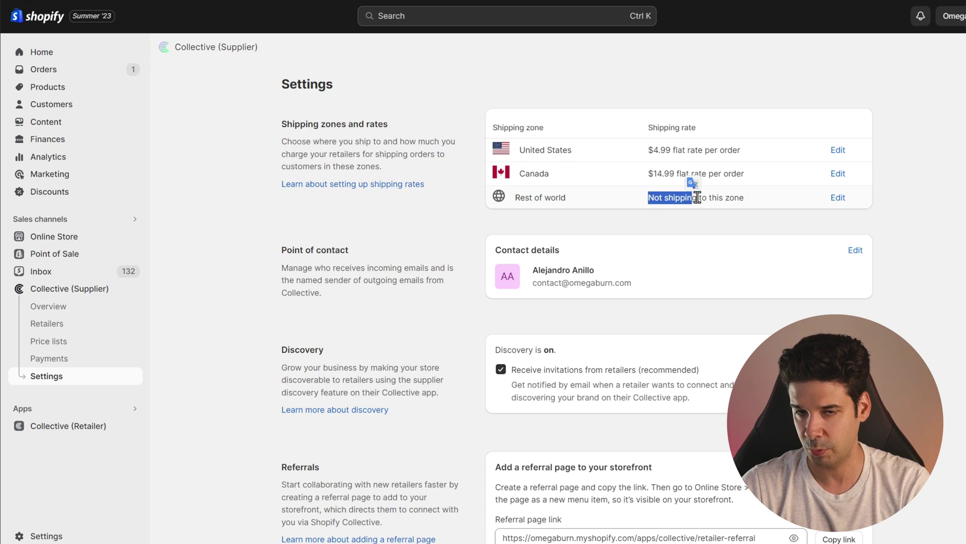
left_click(637, 187)
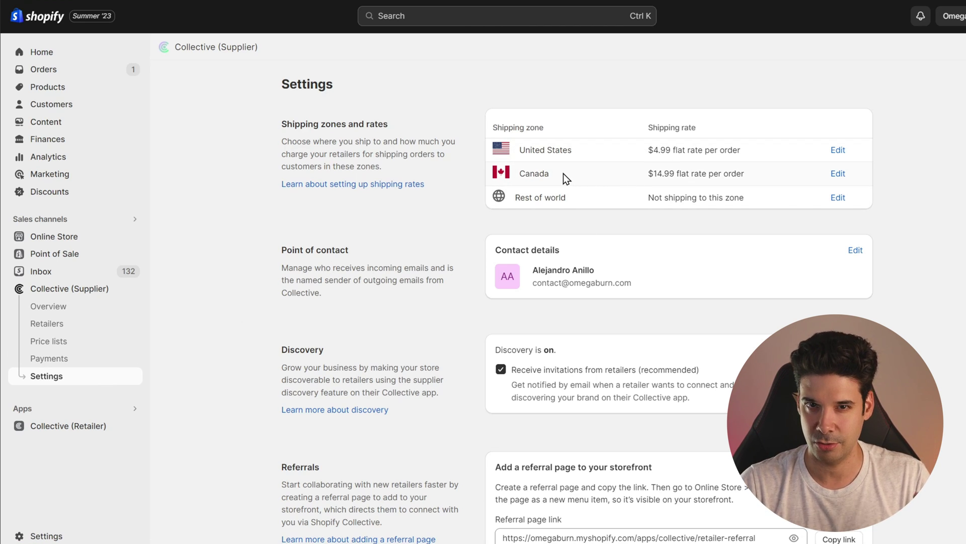
scroll(483, 215, "down", 5)
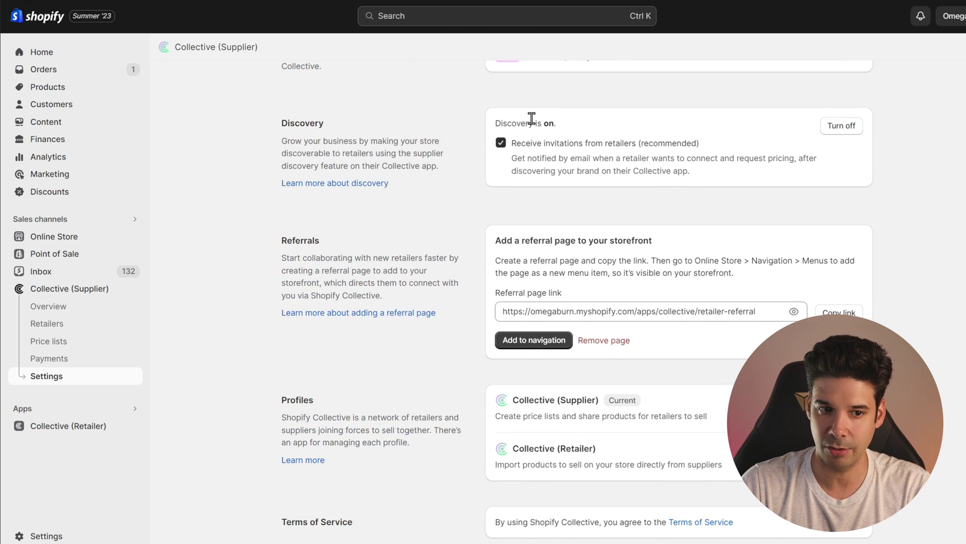
left_click_drag(289, 140, 431, 169)
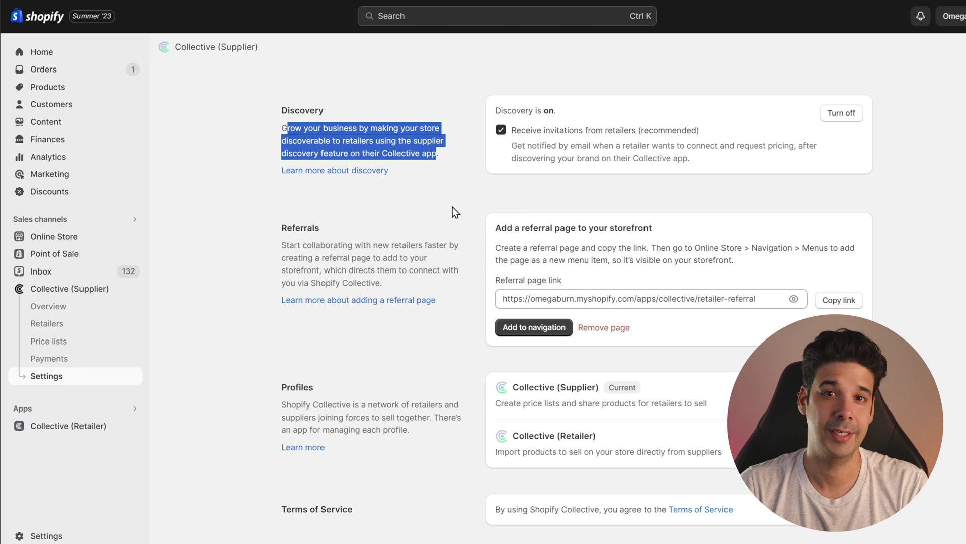
Copy the referral page link from the Collective supplier settings and go on to the online store's navigation menus.
left_click_drag(551, 300, 563, 299)
left_click_drag(508, 229, 638, 227)
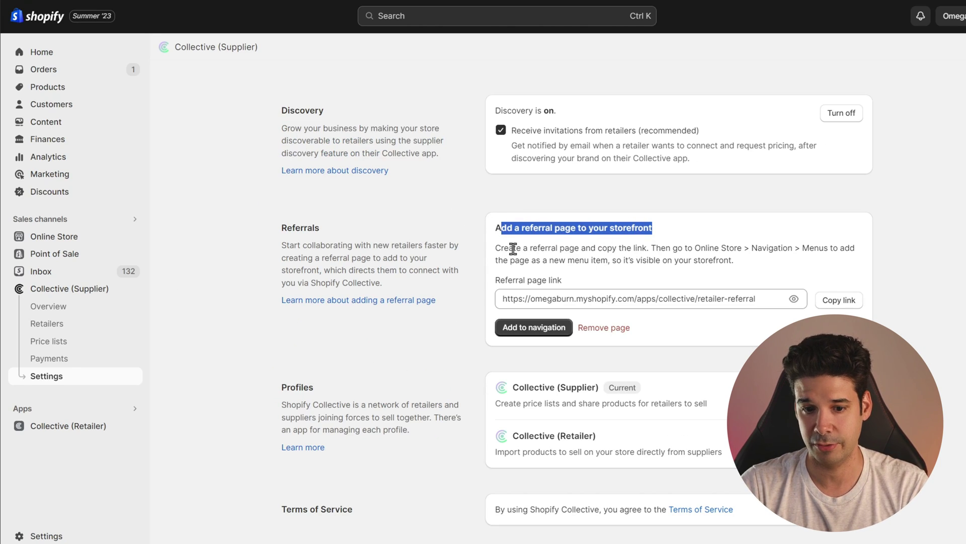
left_click(661, 299)
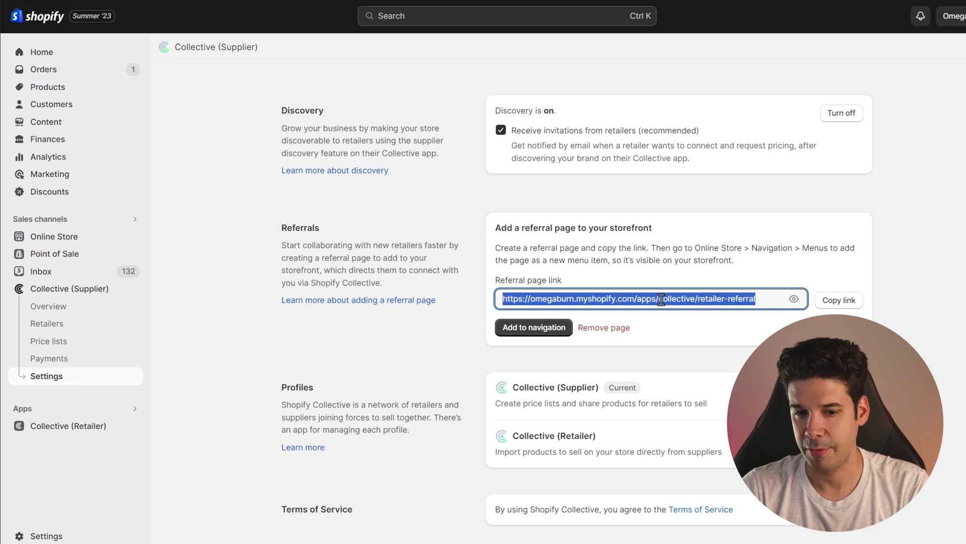
left_click(838, 301)
left_click(548, 329)
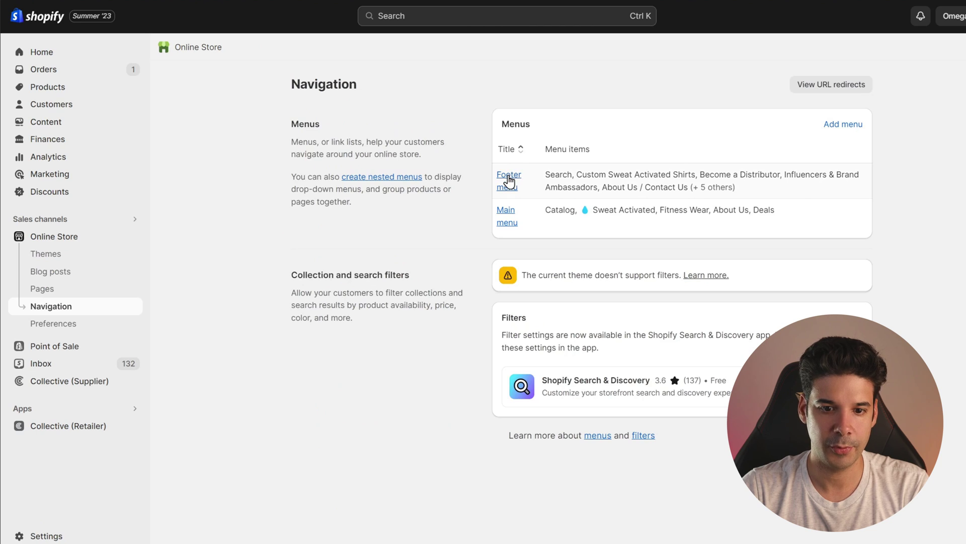
Replace the link of the footer menu's "Become a Distributor" item with the copied referral page link and save the menu.
left_click(509, 180)
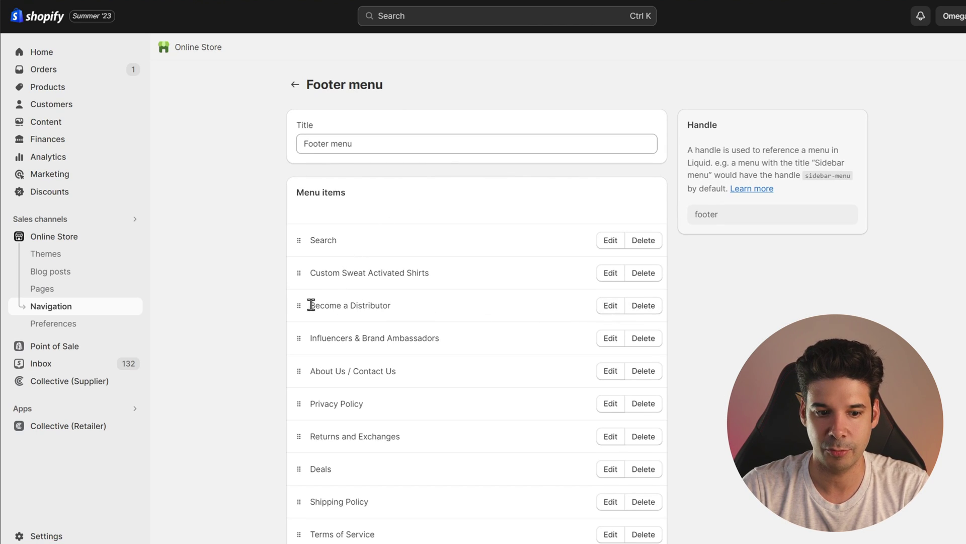
left_click(613, 306)
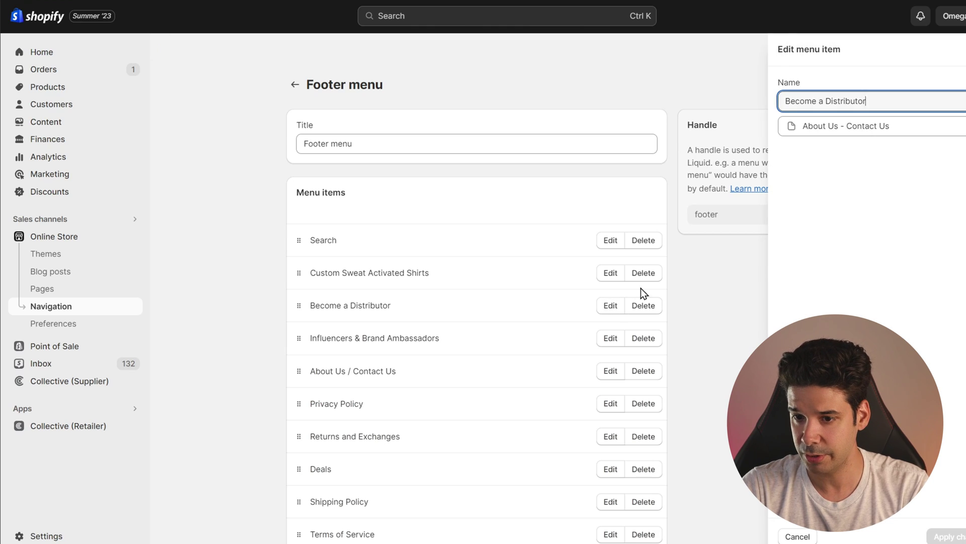
left_click(906, 126)
left_click_drag(901, 126, 801, 126)
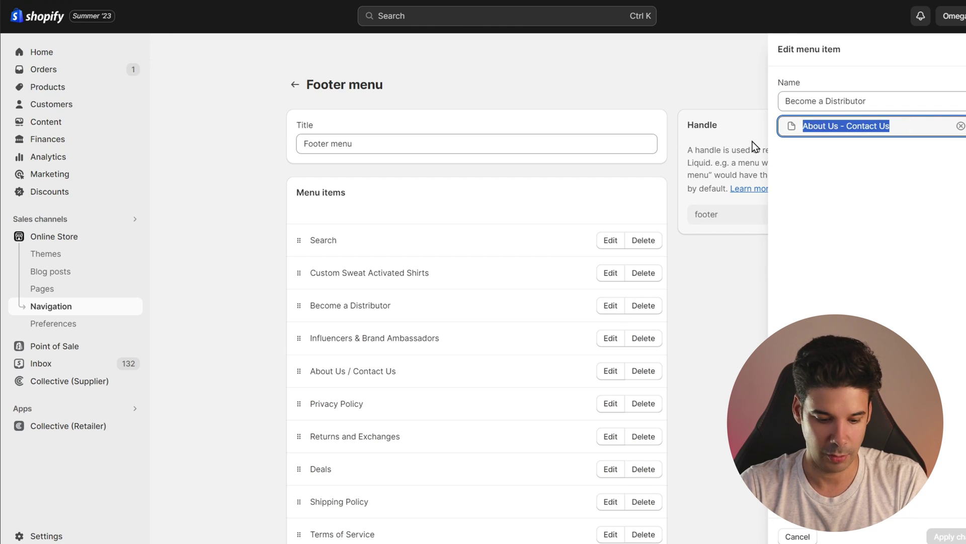
key("ctrl+v")
left_click(908, 152)
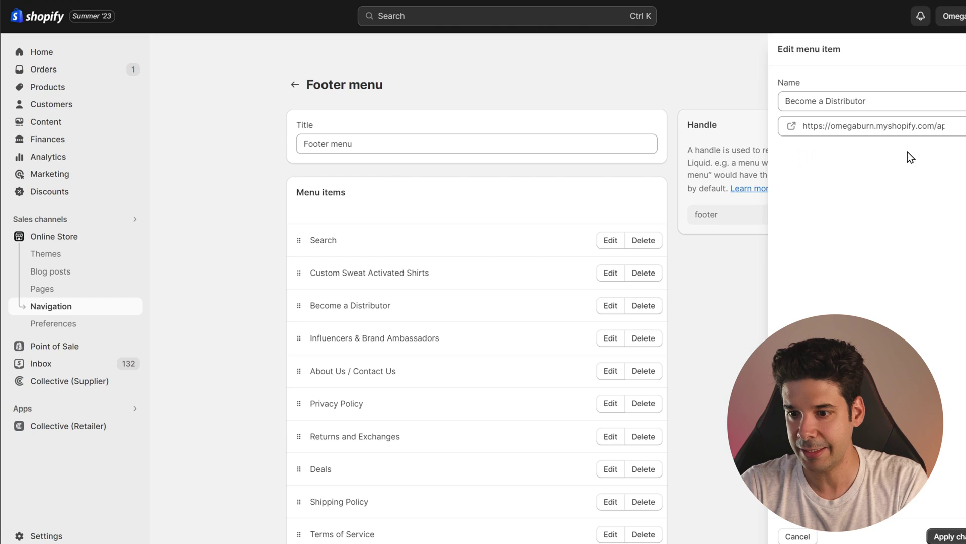
left_click(946, 537)
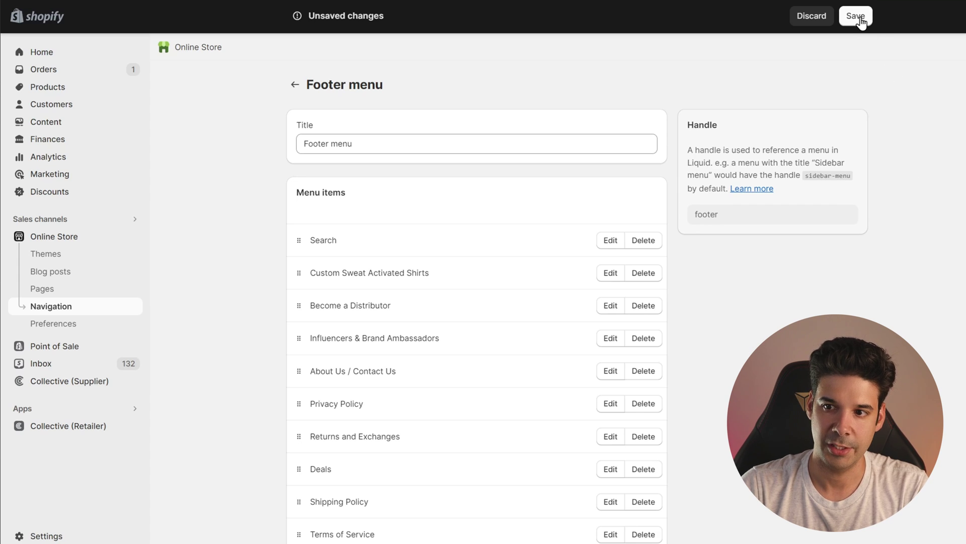
left_click(854, 16)
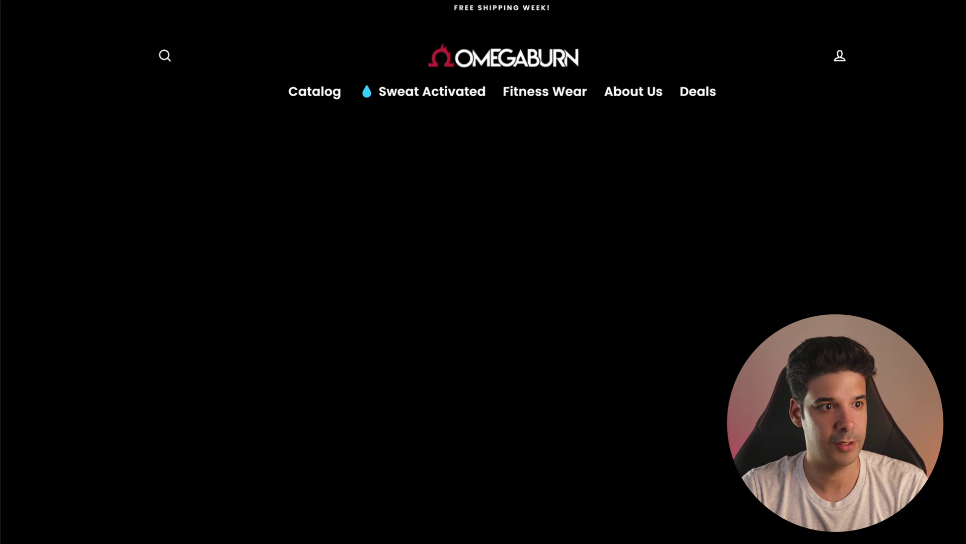
Open the "Become a Distributor" link in the footer of the OmegaBurn storefront to test it.
scroll(632, 80, "down", 3)
scroll(629, 78, "down", 15)
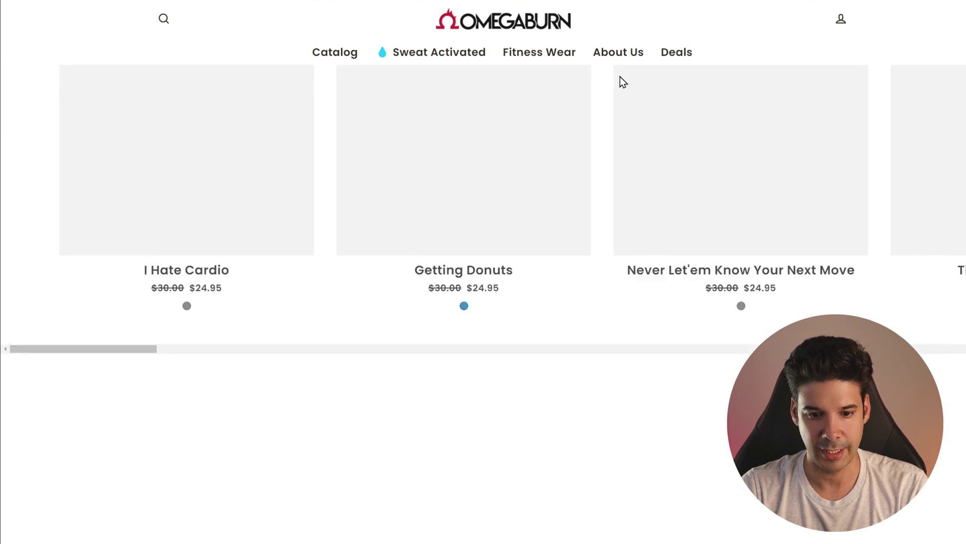
scroll(623, 81, "down", 10)
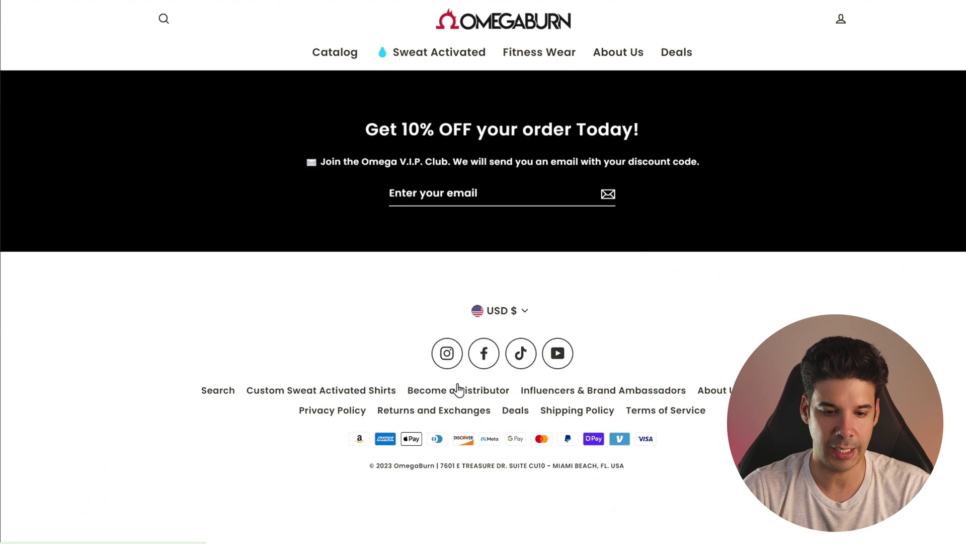
left_click(456, 390)
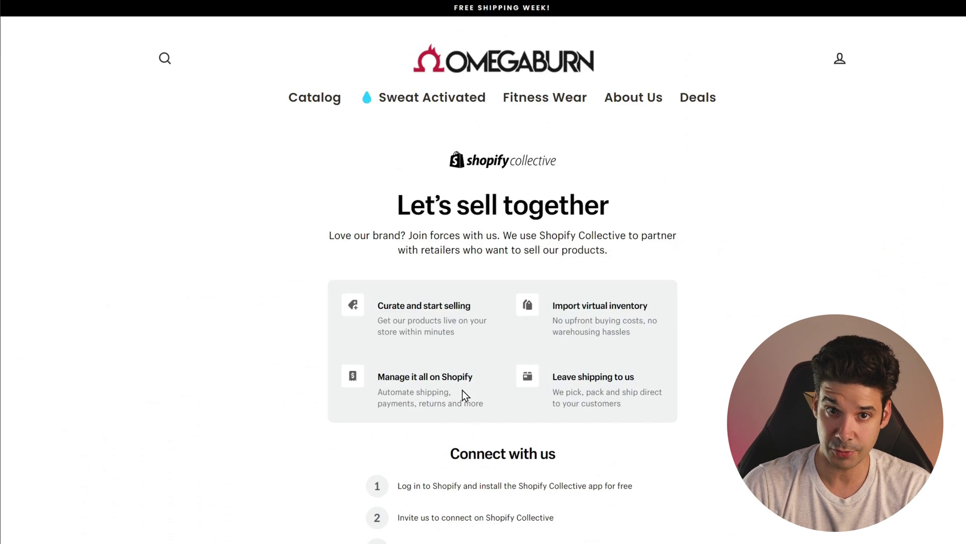
Read through the storefront's Shopify Collective referral page and follow its option to connect.
scroll(535, 348, "down", 1)
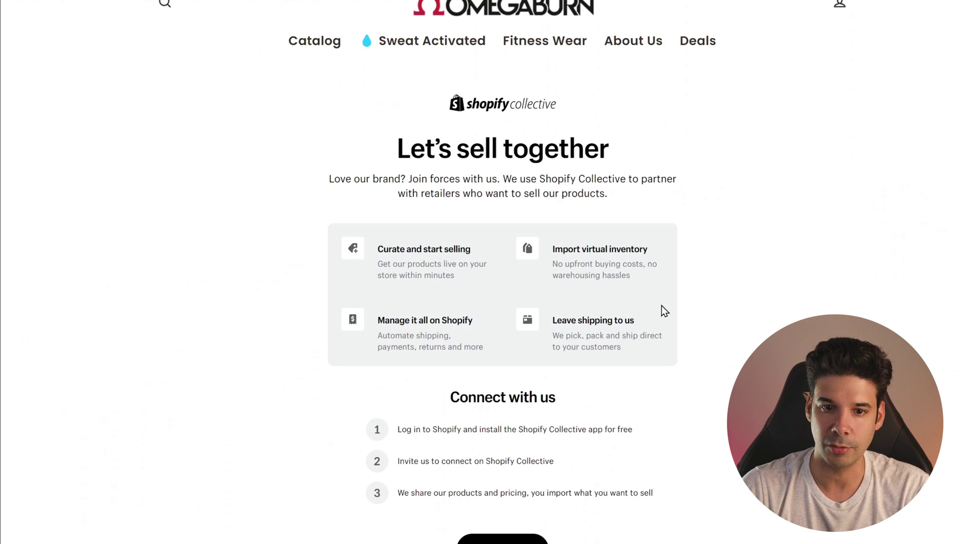
scroll(387, 300, "down", 3)
scroll(526, 365, "up", 1)
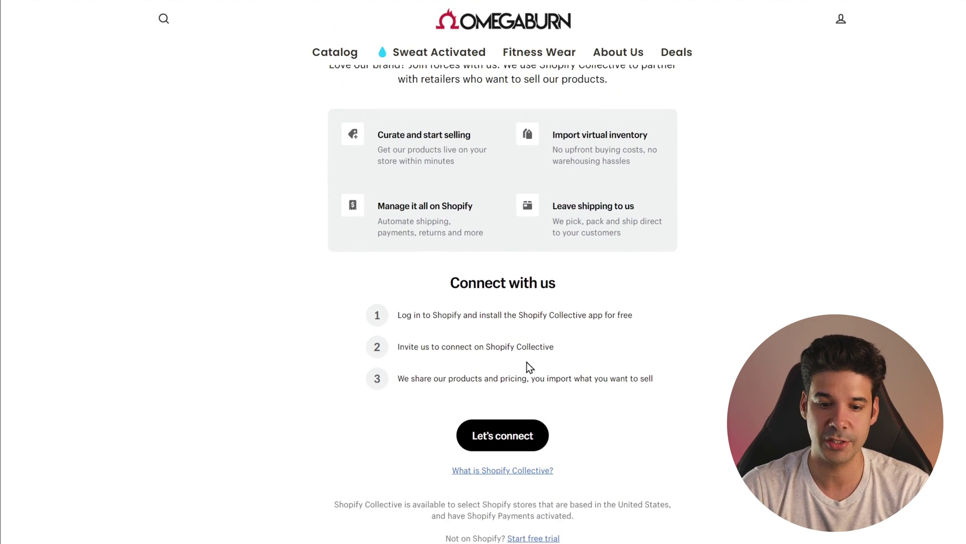
left_click(515, 429)
left_click_drag(415, 247, 613, 269)
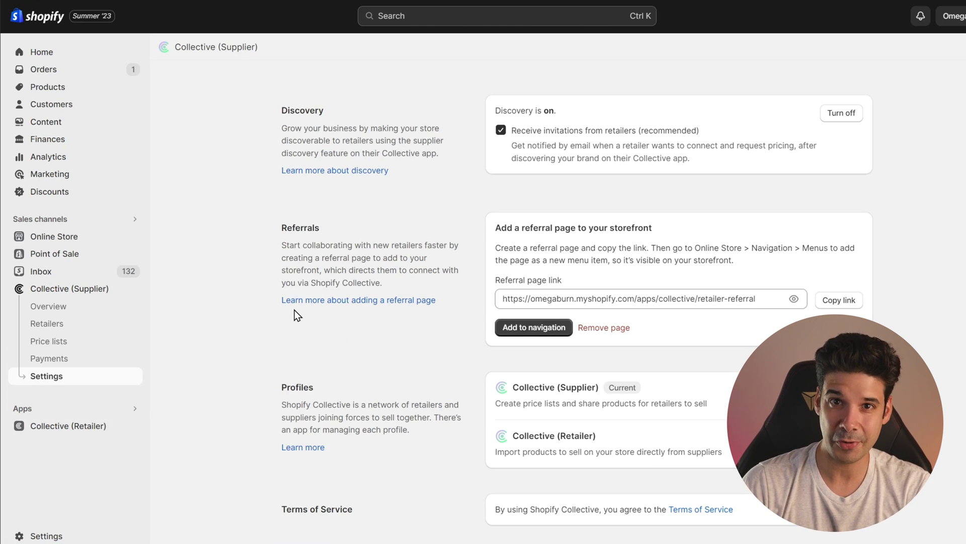
Start a new supplier price list titled "Tier 1 (T-Shirts Only)" with a retailer margin of 30%.
left_click(57, 328)
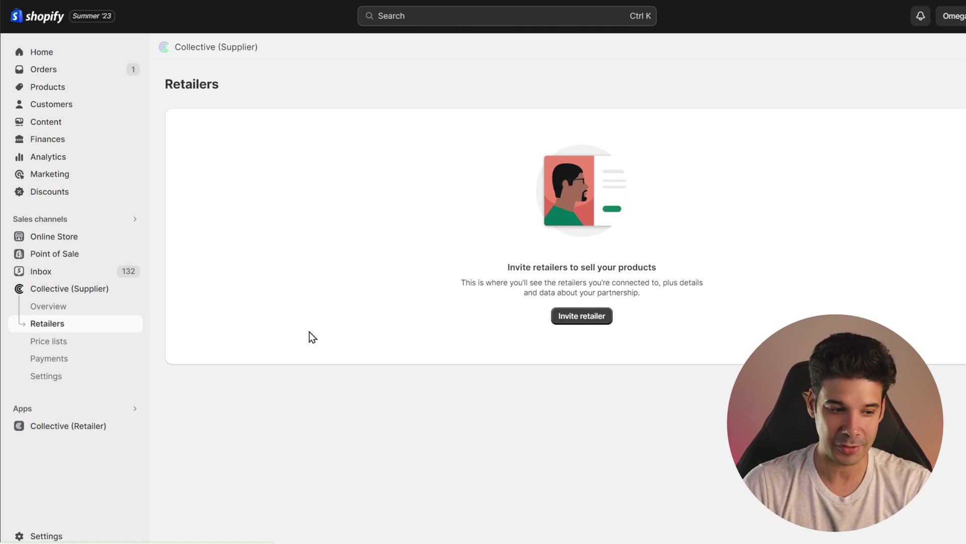
left_click(53, 343)
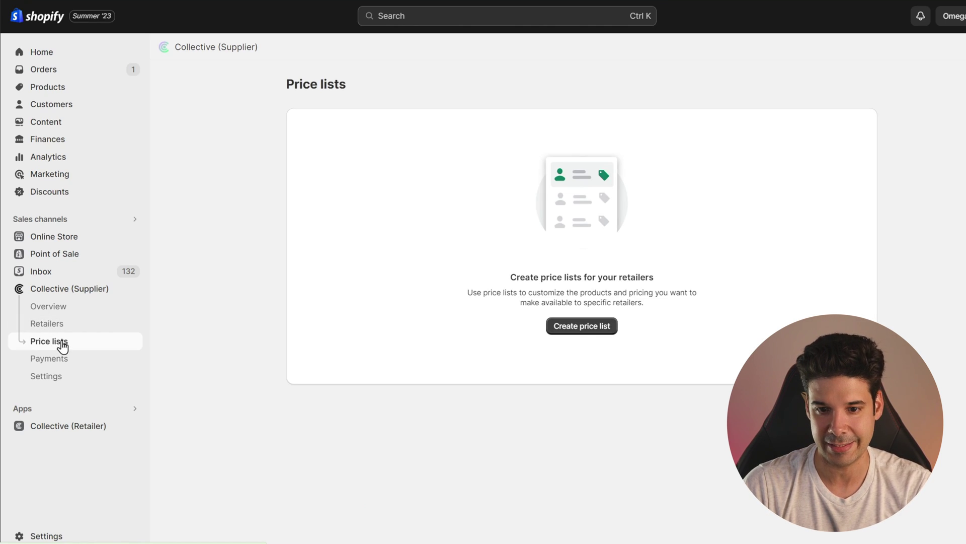
left_click(581, 328)
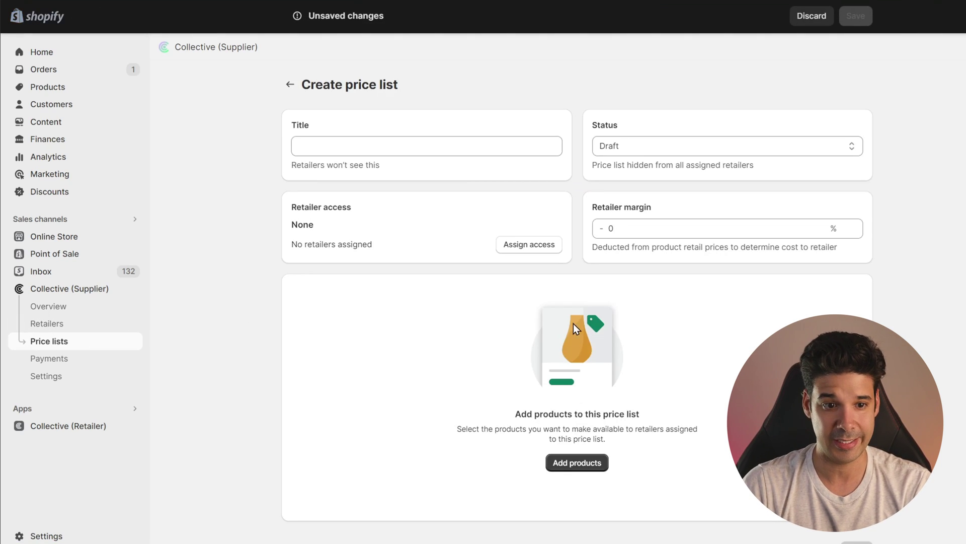
left_click(339, 150)
type("Tier 1 (T-Shirts Only)")
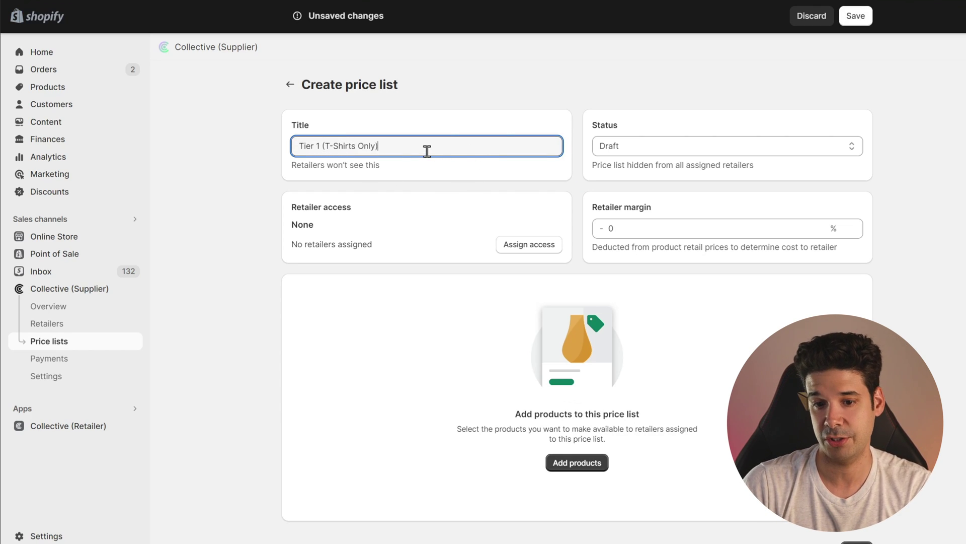
left_click(637, 228)
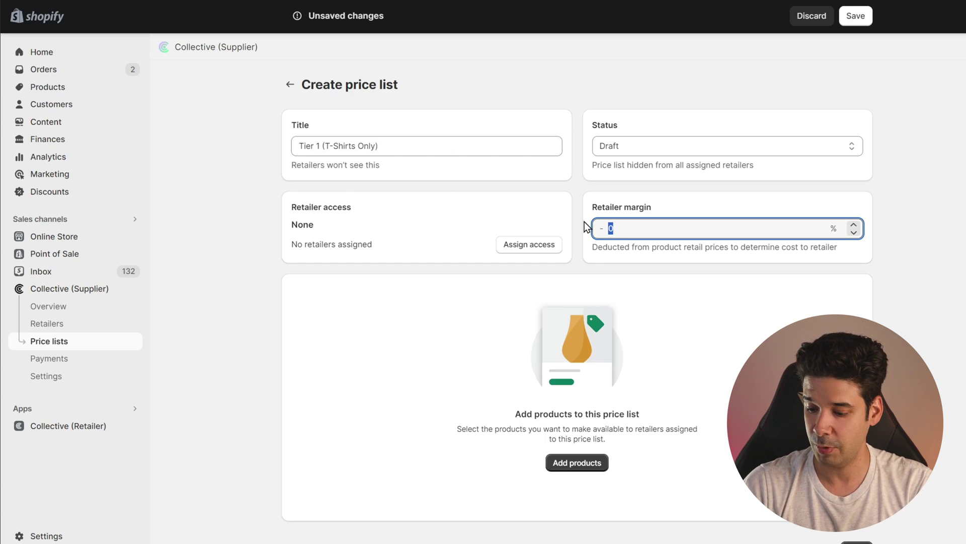
type("30")
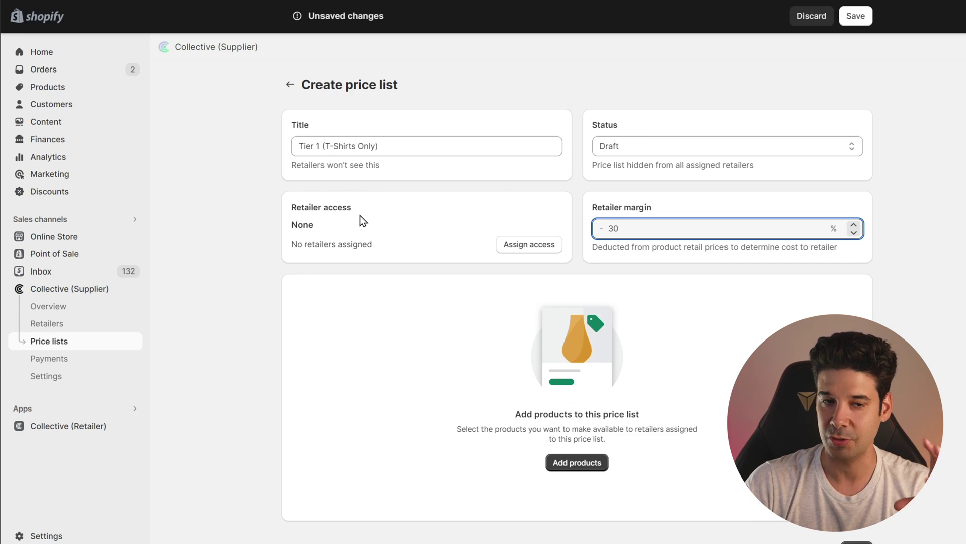
Check which retailers can be assigned access, and add the T-shirt products to the Tier 1 price list.
left_click(521, 245)
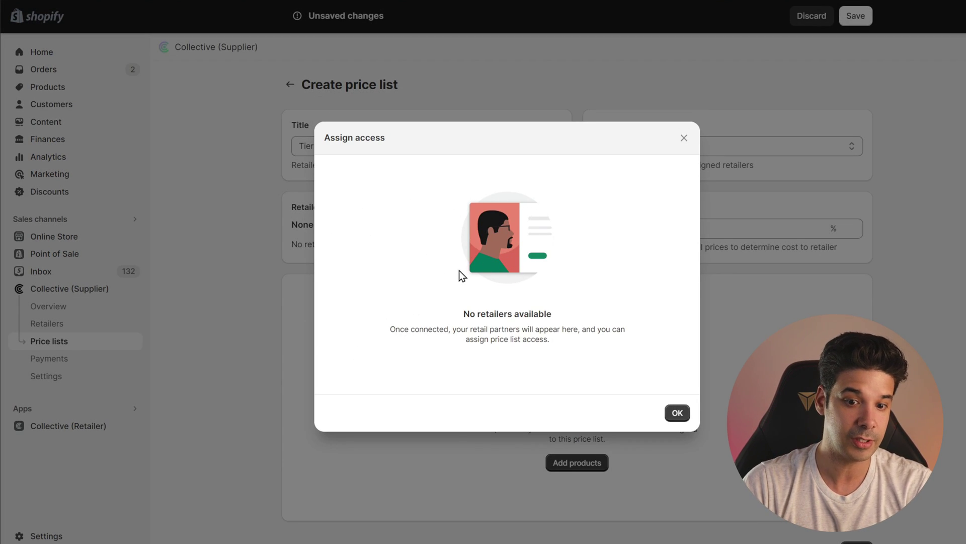
left_click(681, 417)
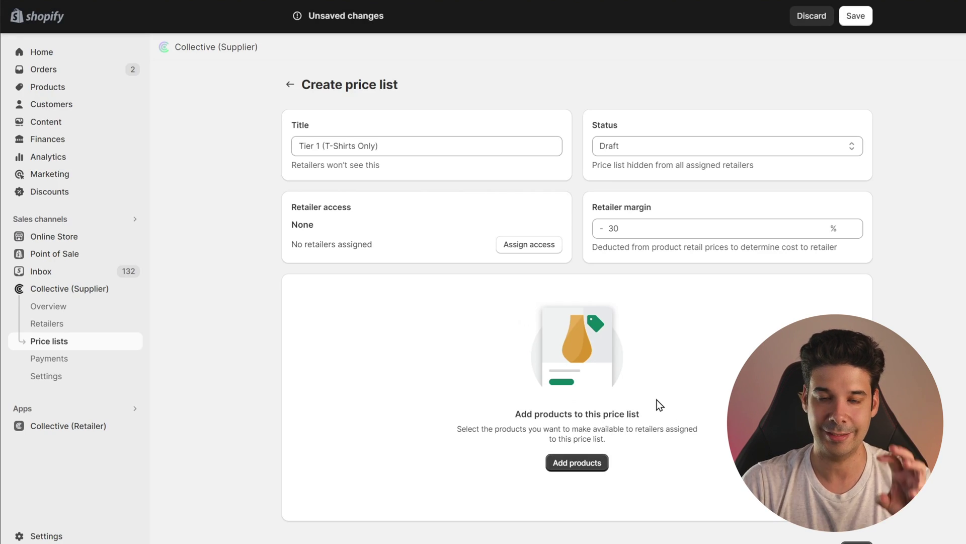
scroll(629, 369, "down", 1)
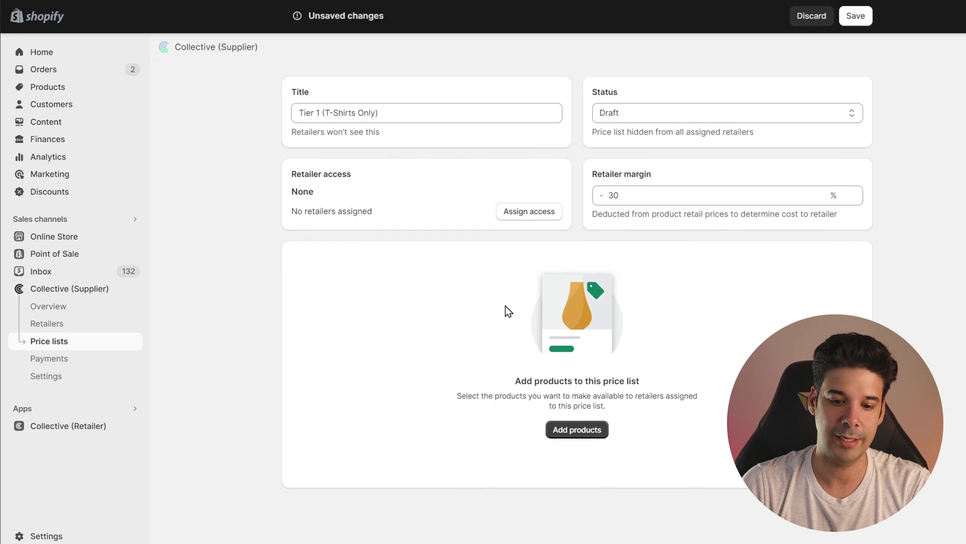
left_click(583, 432)
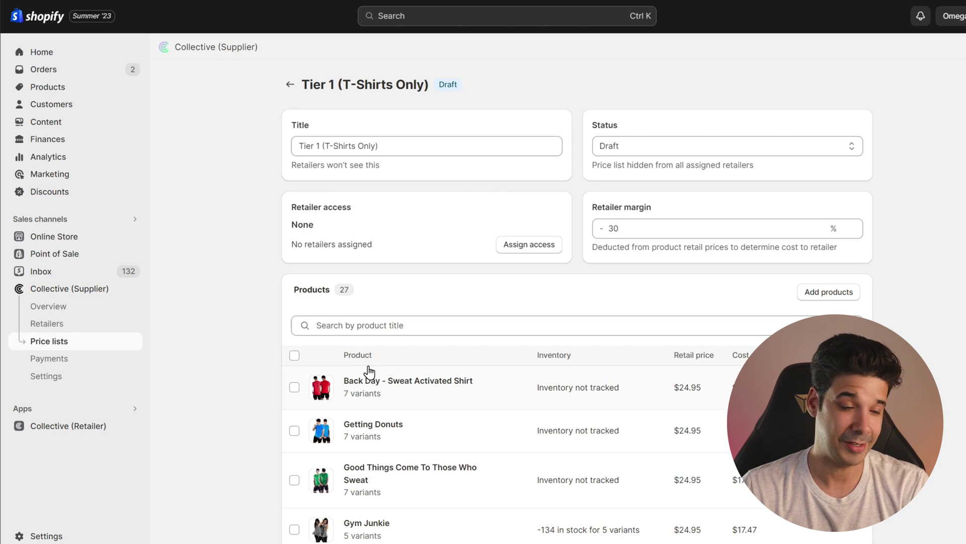
Review OmegaBurn's pending retailer request, including its message and profile, and accept the invitation to connect.
left_click(49, 324)
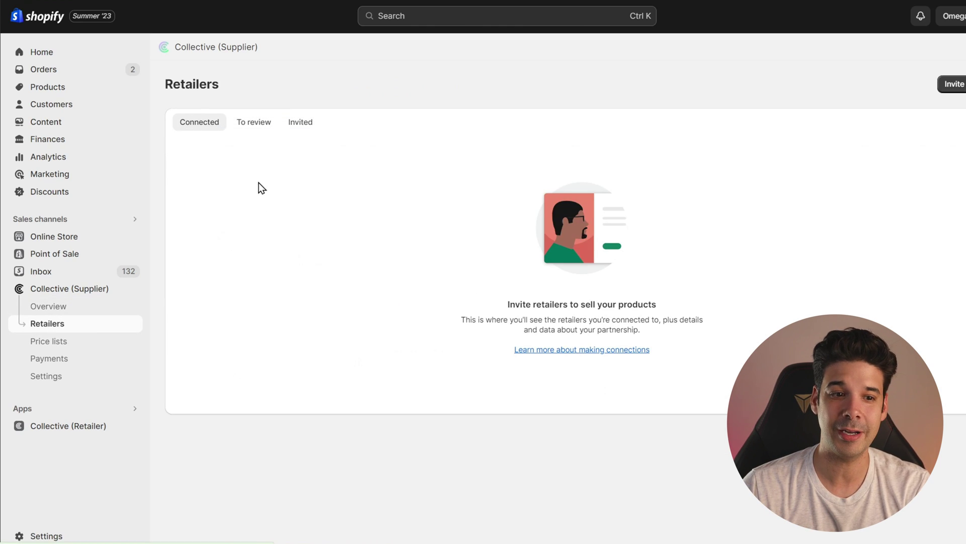
left_click(258, 126)
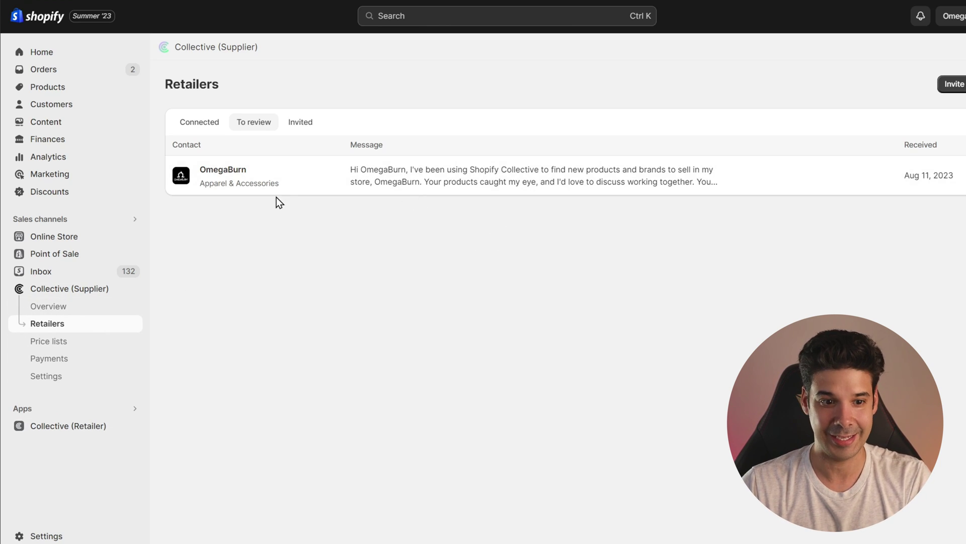
left_click(456, 177)
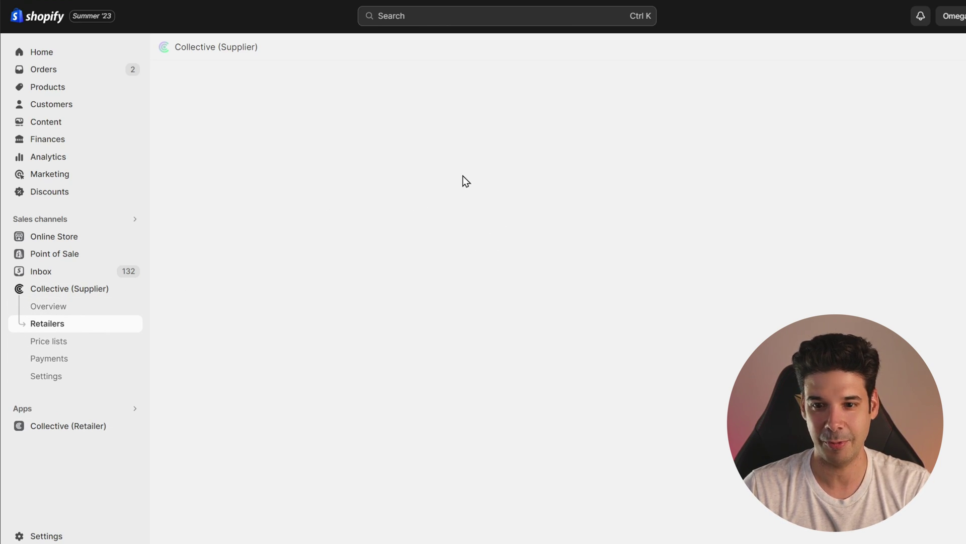
scroll(411, 210, "down", 3)
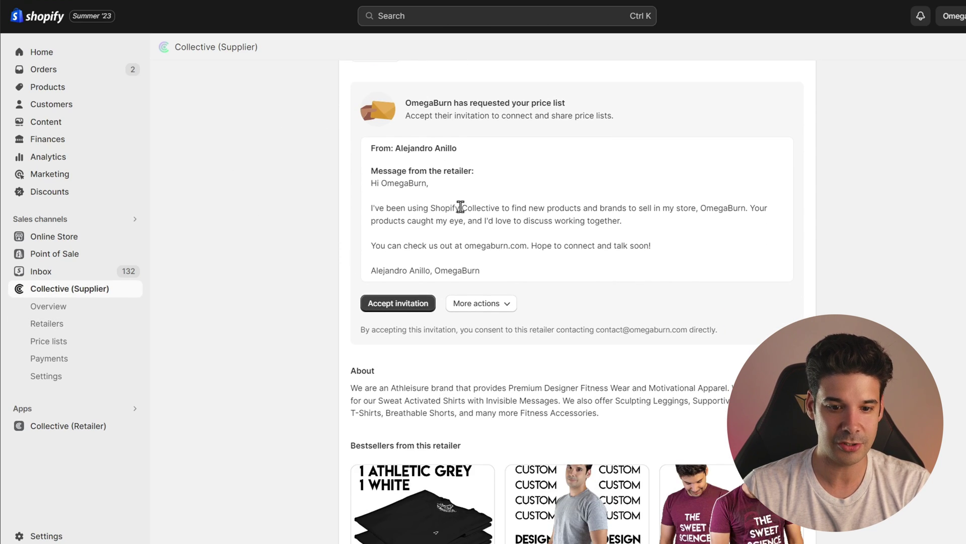
scroll(418, 297, "down", 3)
scroll(402, 239, "up", 1)
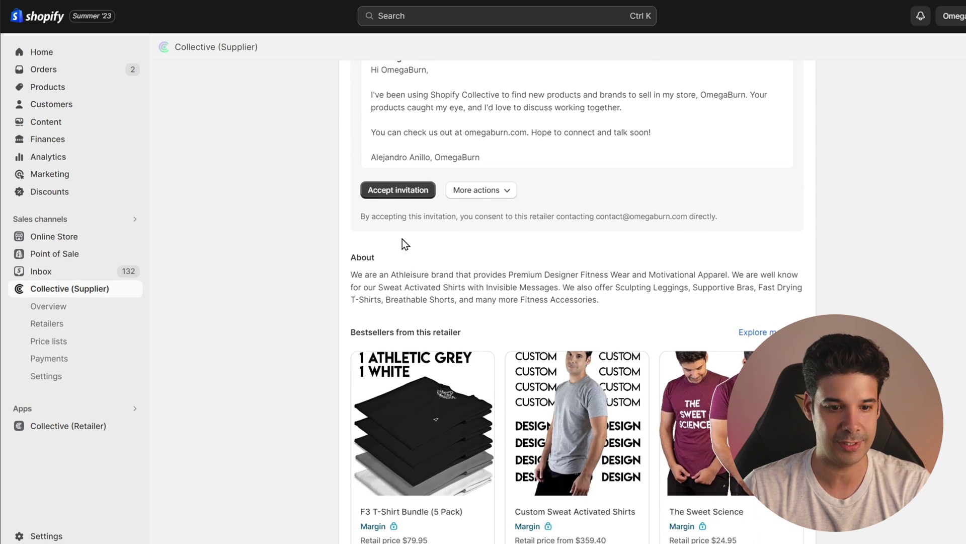
left_click(407, 196)
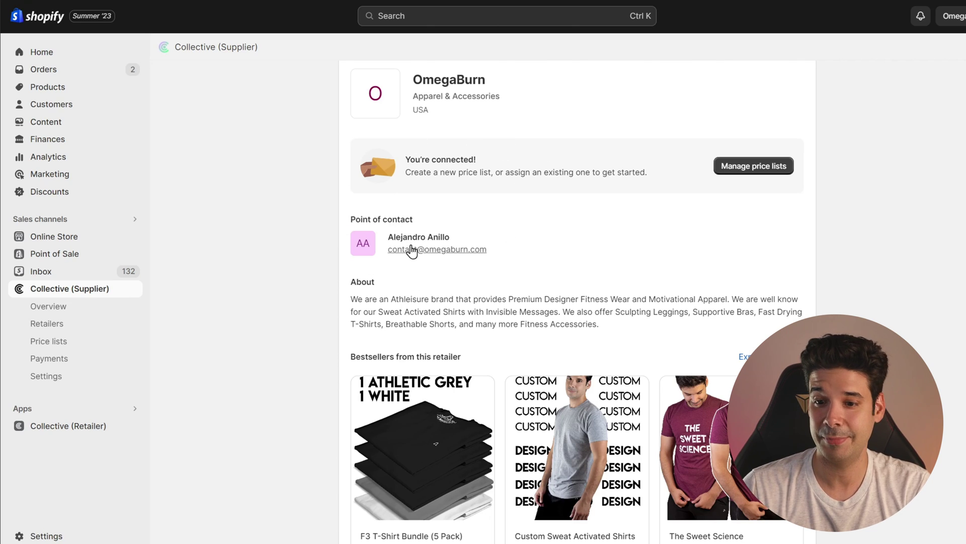
Open the Tier 1 (T-Shirts Only) price list and assign access to the retailer OmegaBurn.
left_click(753, 166)
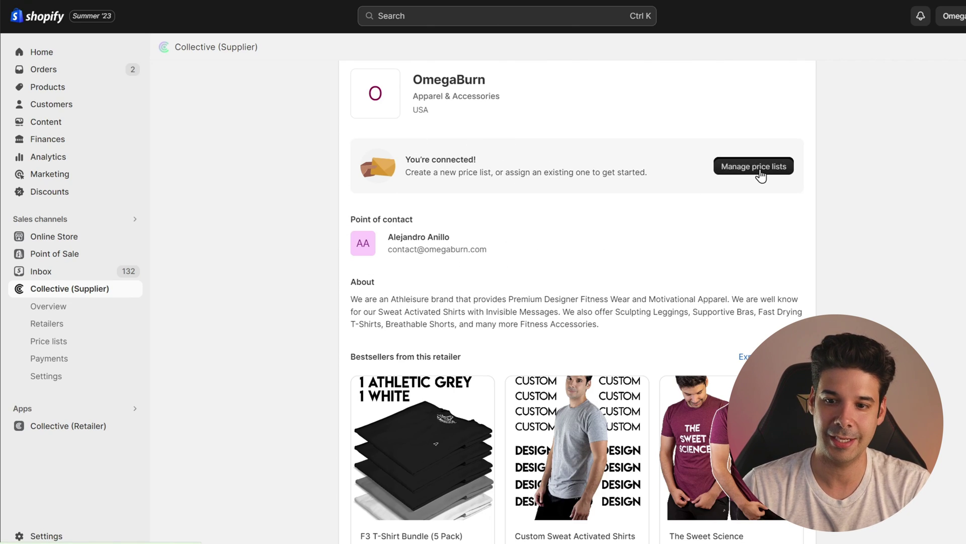
left_click(386, 147)
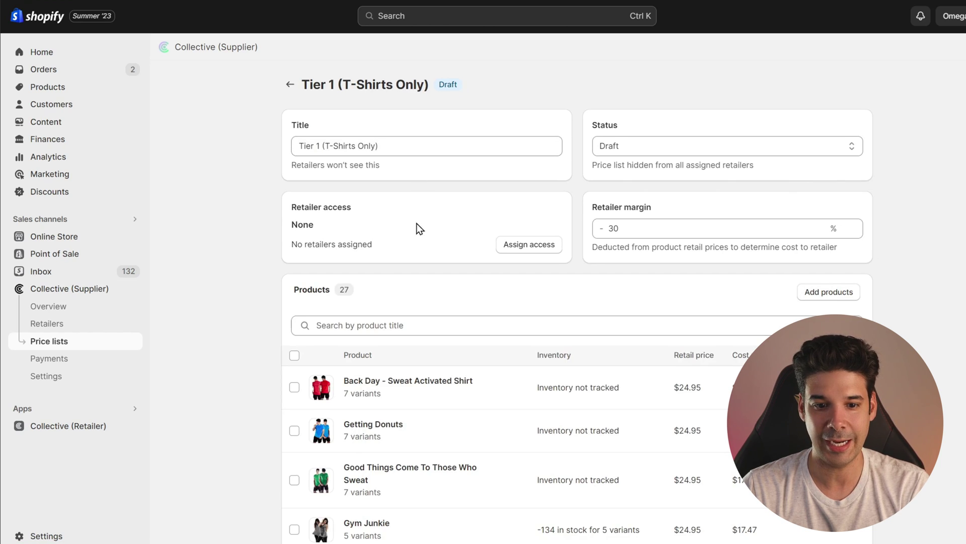
left_click(542, 245)
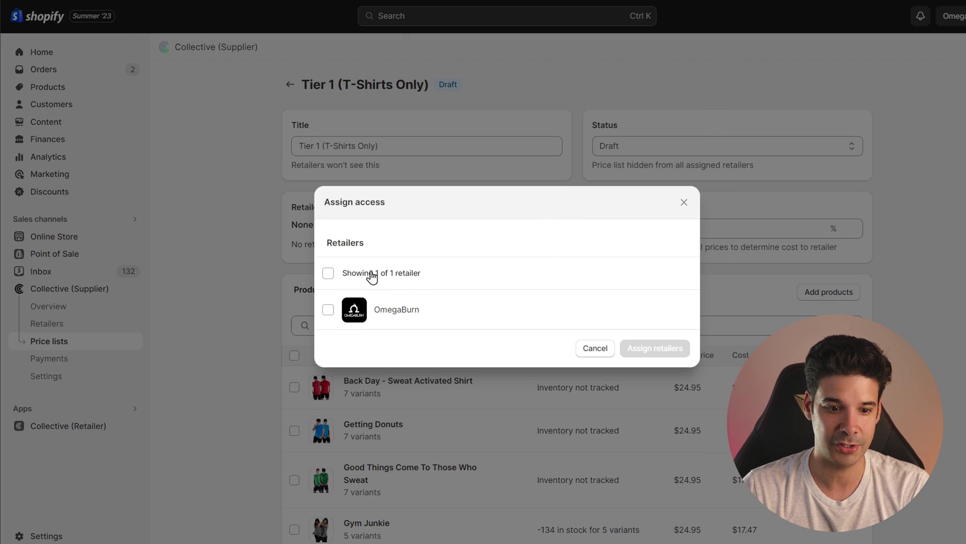
left_click(329, 310)
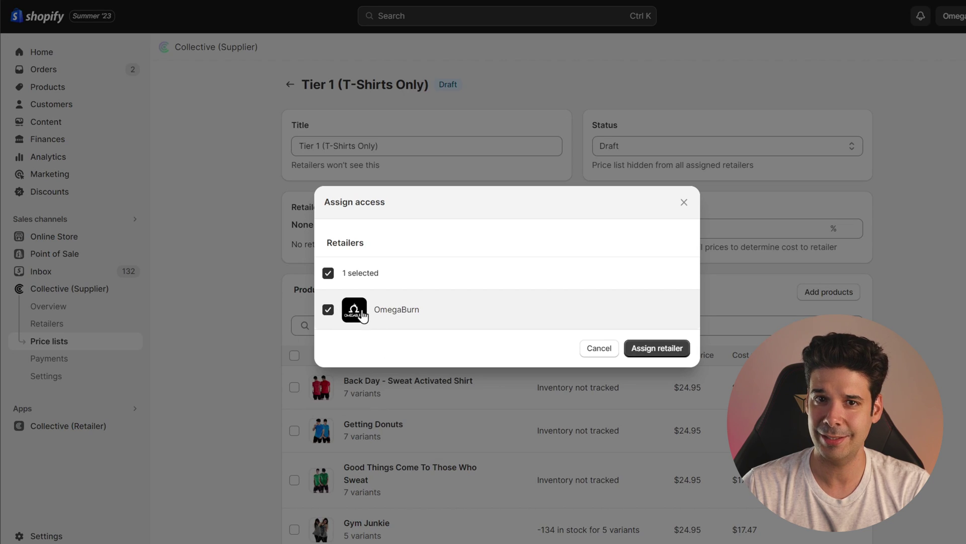
left_click(664, 352)
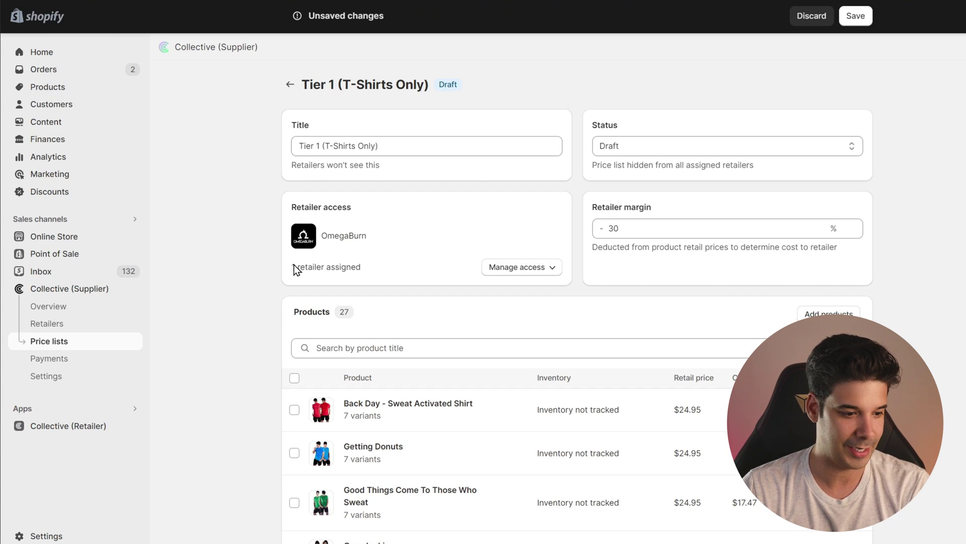
Switch to Collective (Retailer) and open the connected supplier OmegaBurn to see its products available for import.
left_click(79, 430)
left_click(58, 371)
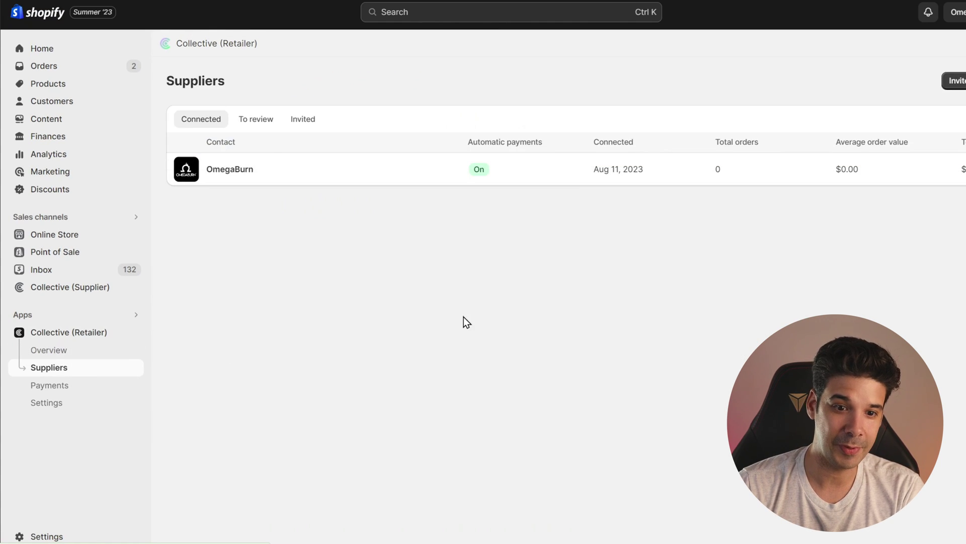
left_click(296, 173)
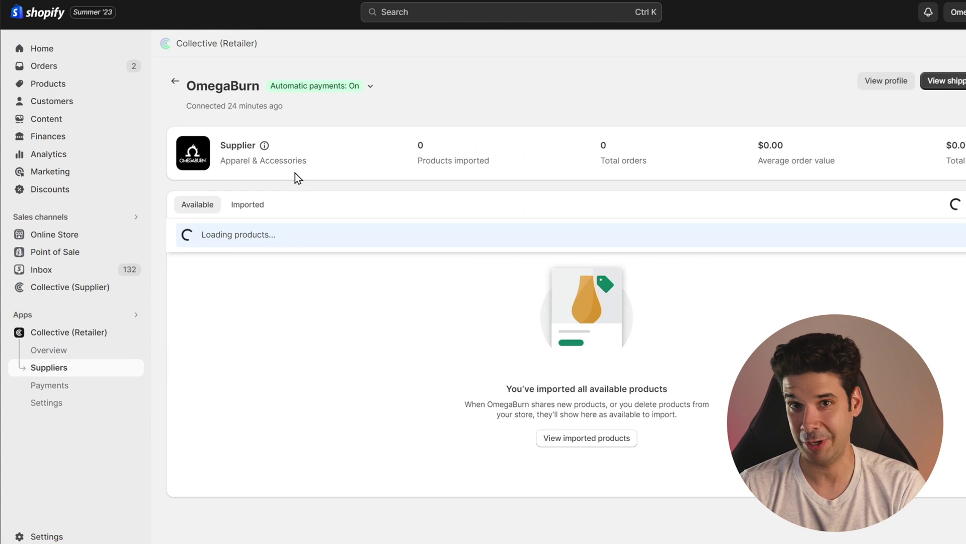
scroll(271, 300, "down", 1)
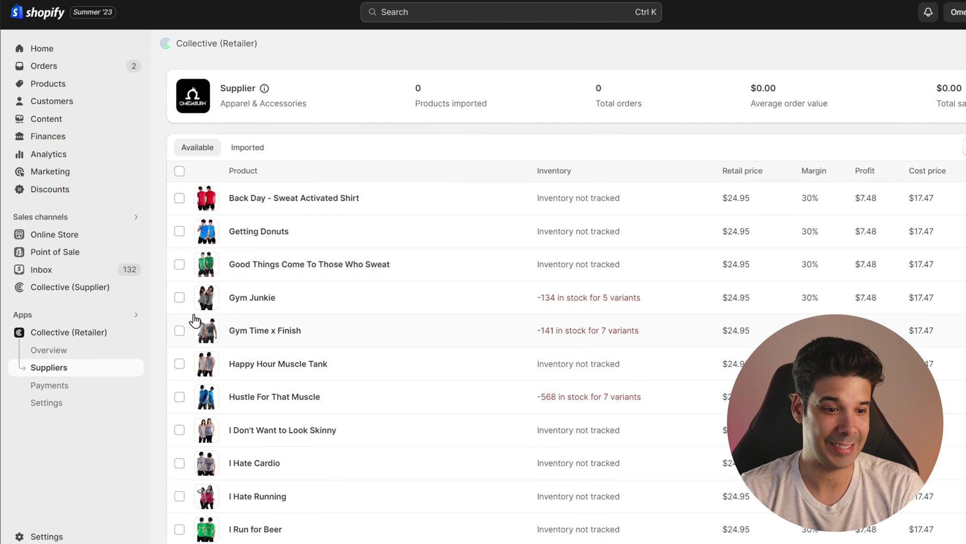
Import the products Getting Donuts and Good Things Come To Those Who Sweat with the supplier's listed shipping rates.
left_click(179, 264)
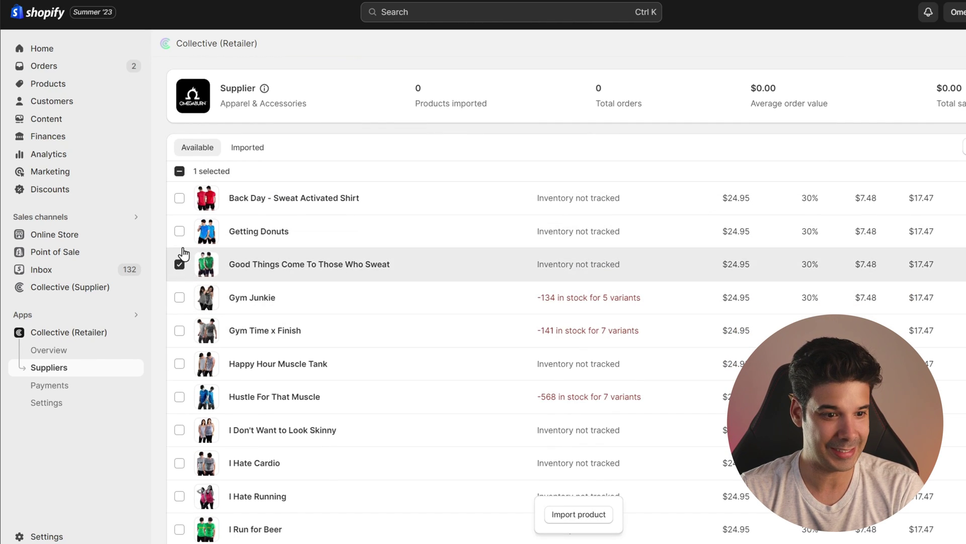
left_click(179, 232)
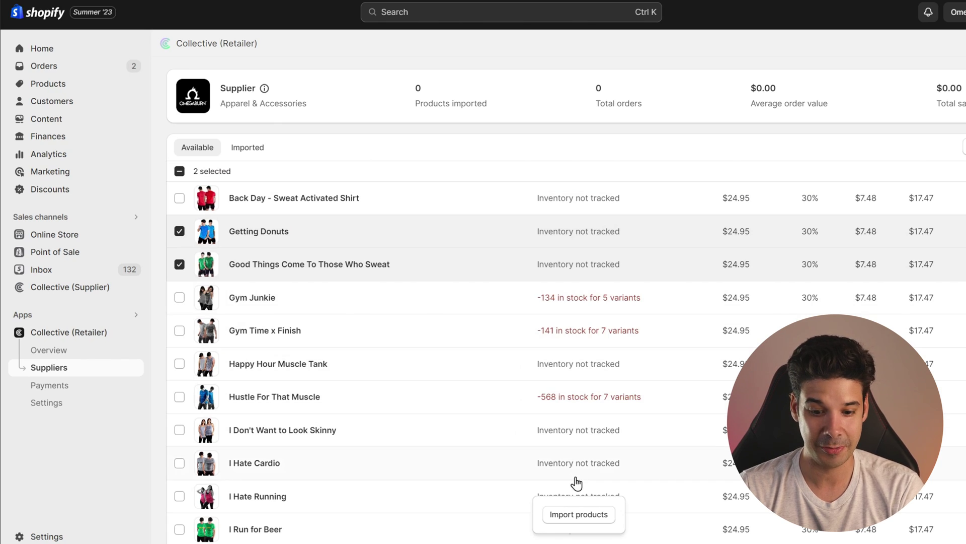
left_click(579, 514)
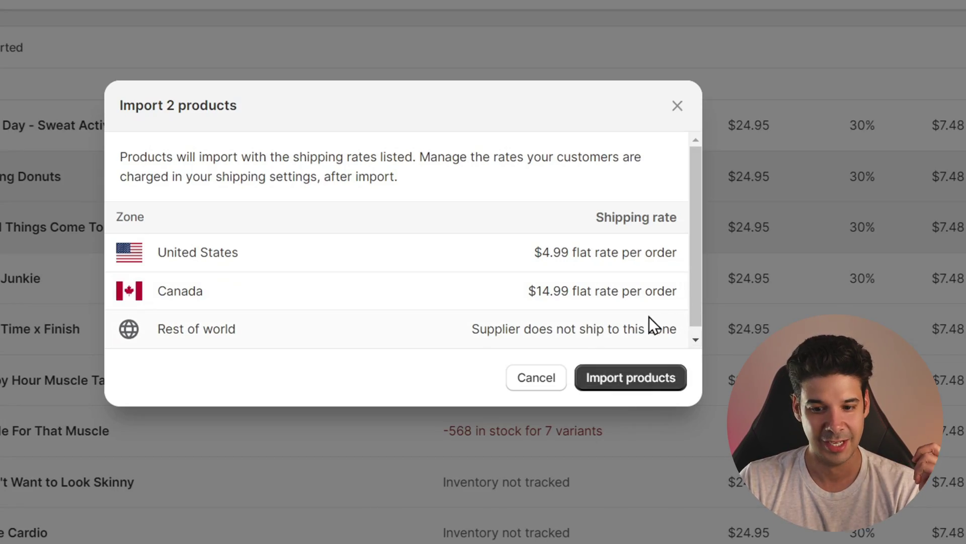
left_click(637, 383)
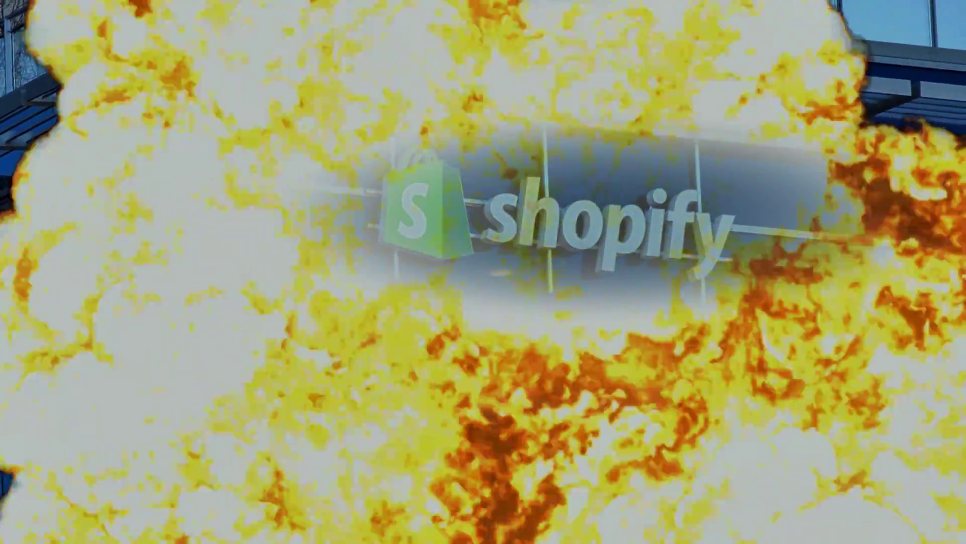